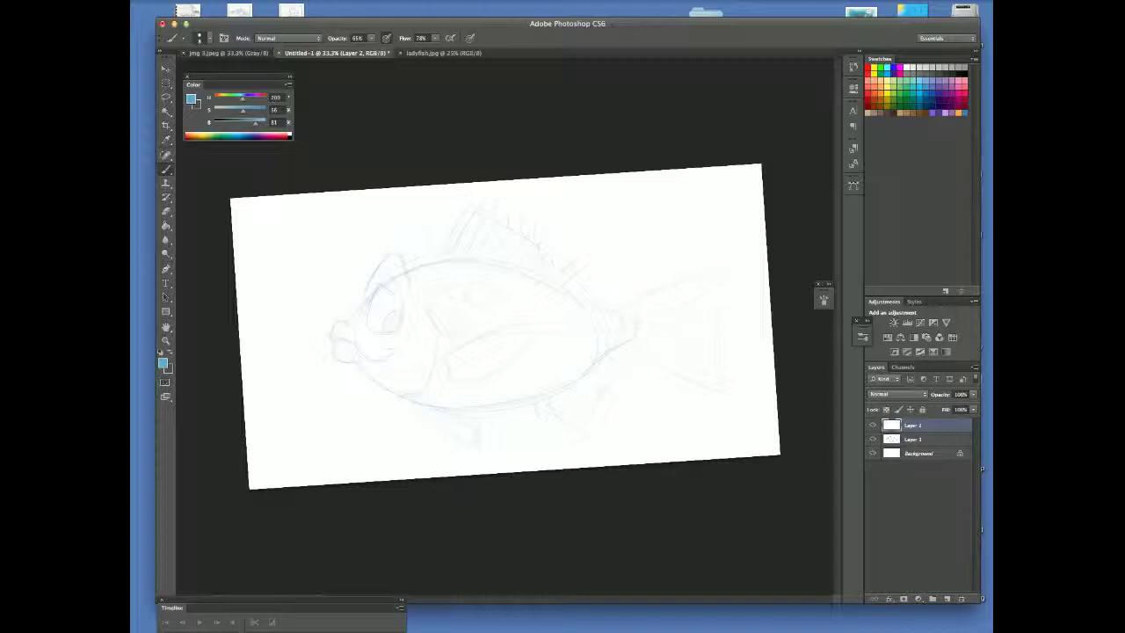
# Strengthen the tail line of the rough fish sketch with a light blue stroke
pyautogui.moveTo(698, 307); pyautogui.dragTo(725, 287)
# Zoom in and firm up the sketch's mouth, eye oval and belly line with darker blue strokes
pyautogui.hotkey('ctrl', '+')
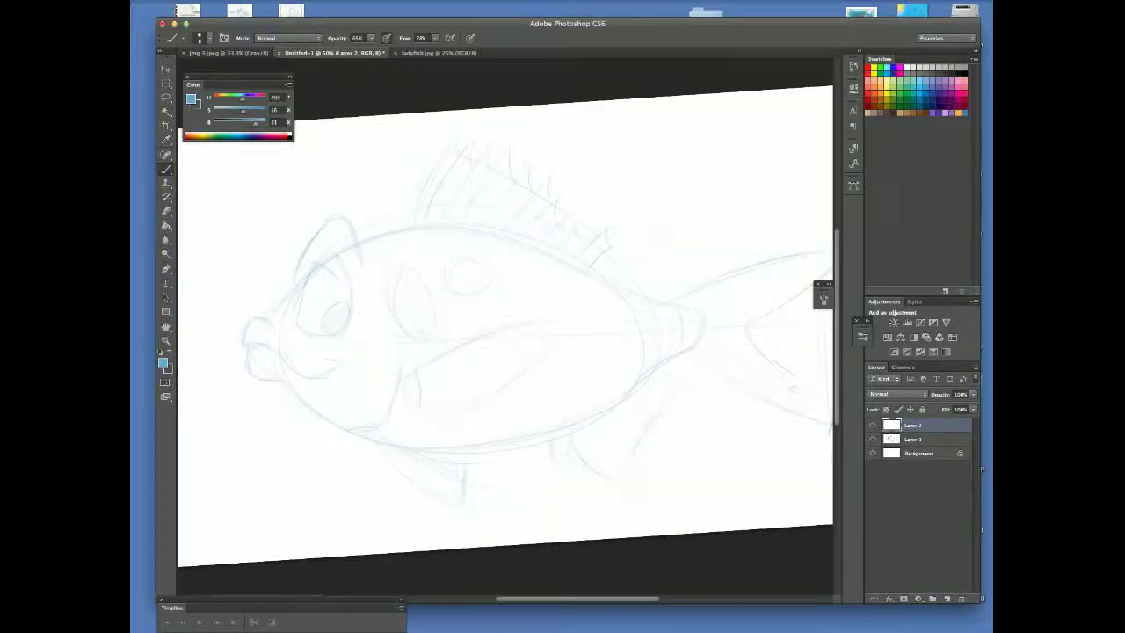
pyautogui.moveTo(506, 334); pyautogui.dragTo(576, 356)
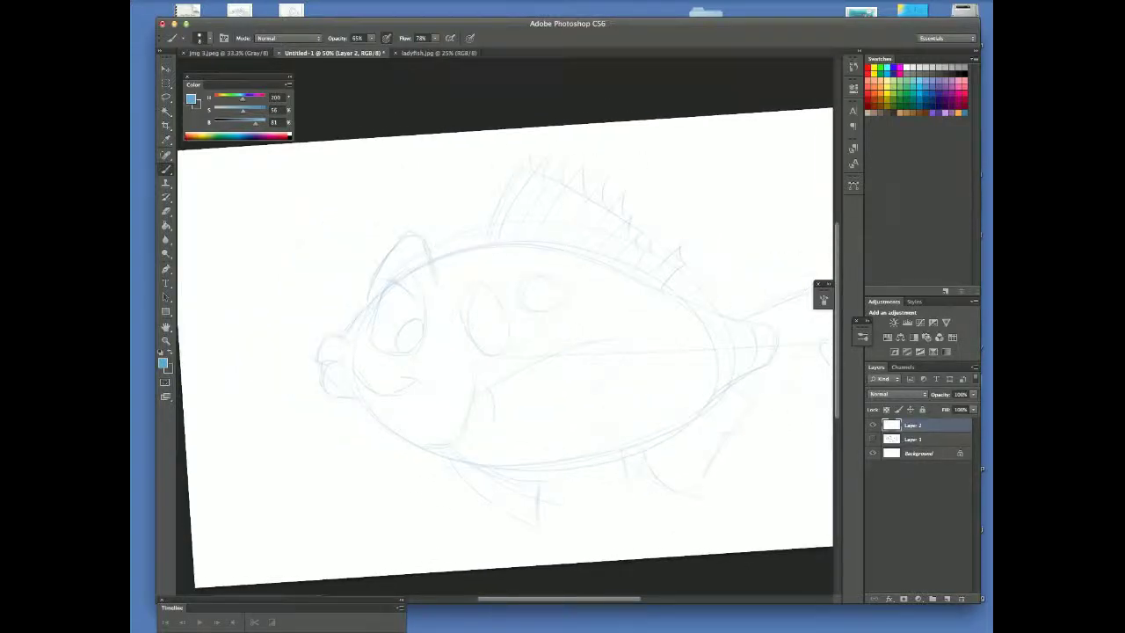
pyautogui.moveTo(363, 382); pyautogui.dragTo(408, 385)
pyautogui.moveTo(469, 296)
pyautogui.mouseDown()
pyautogui.moveTo(465, 321)
pyautogui.moveTo(507, 344)
pyautogui.mouseUp()
pyautogui.moveTo(559, 463); pyautogui.dragTo(583, 459)
pyautogui.press('x')
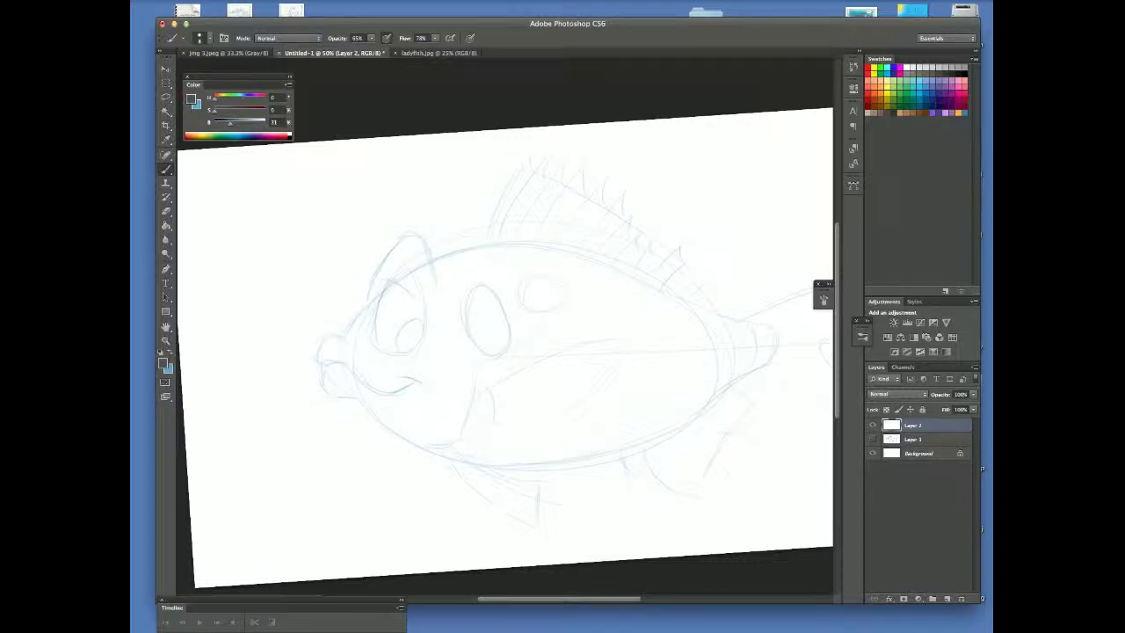
# Fade the blue sketch layer to about 70% fill and add short strokes near the mouth
pyautogui.click(973, 410)
pyautogui.moveTo(976, 420); pyautogui.dragTo(955, 420)
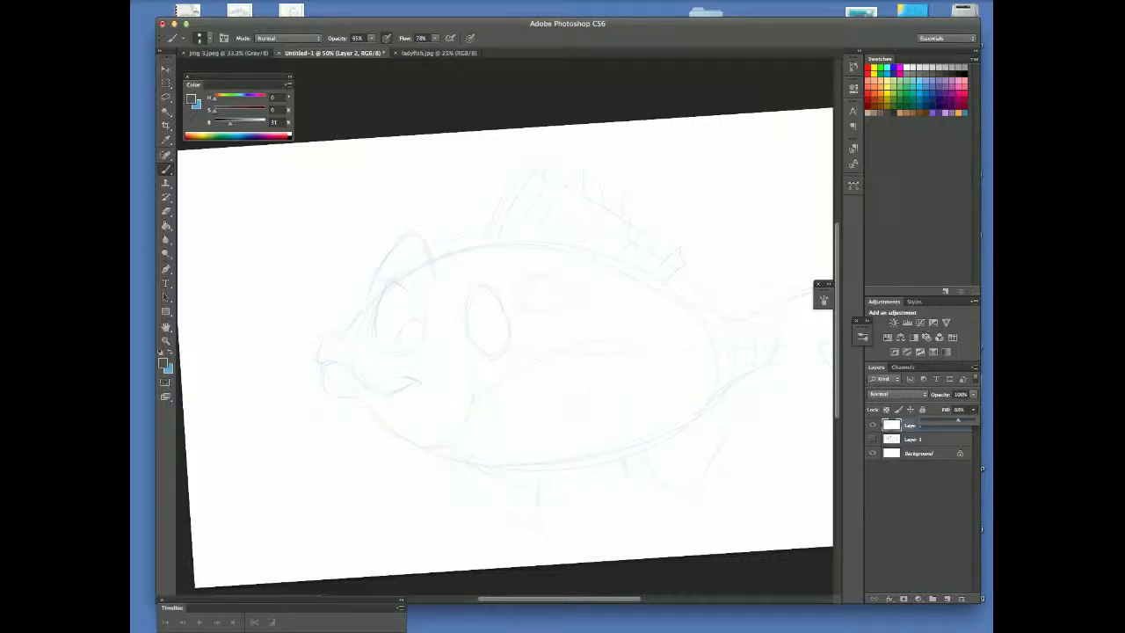
pyautogui.moveTo(323, 362); pyautogui.dragTo(320, 332)
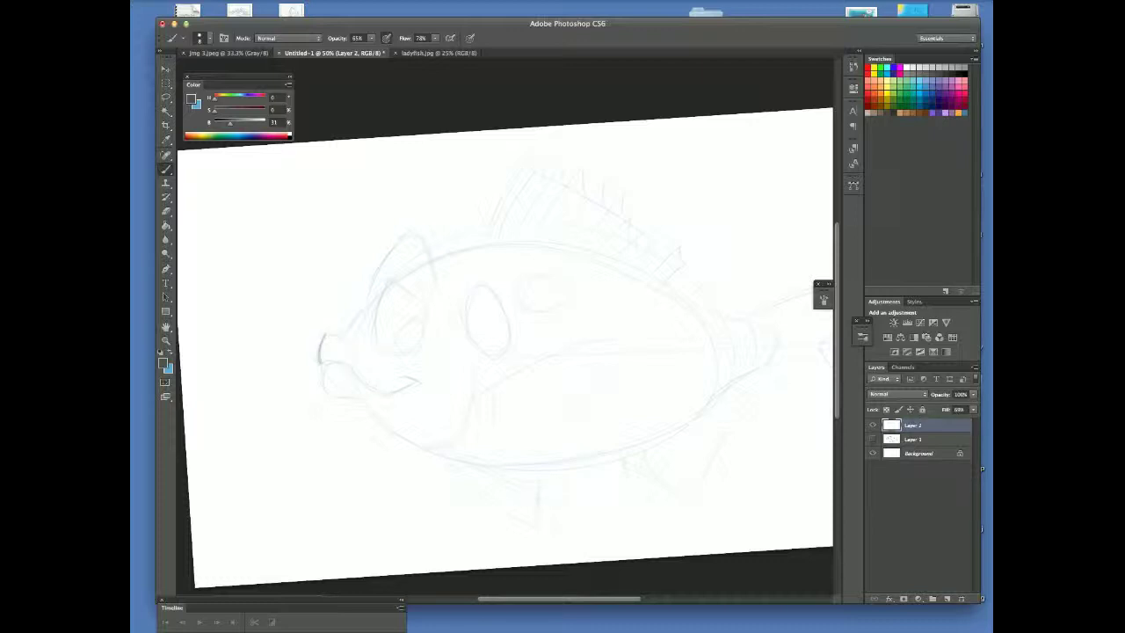
# On a new layer, draw grey lips, head front, lower belly line and side-fin curves
pyautogui.click(947, 599)
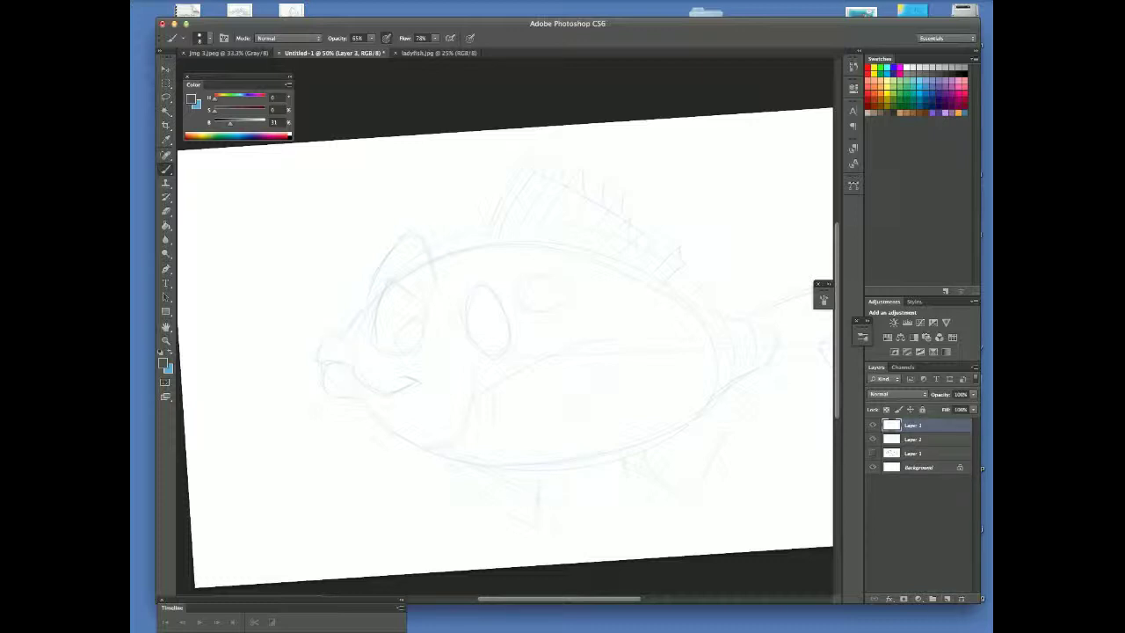
pyautogui.moveTo(318, 363)
pyautogui.mouseDown()
pyautogui.moveTo(327, 334)
pyautogui.moveTo(348, 341)
pyautogui.moveTo(376, 298)
pyautogui.mouseUp()
pyautogui.moveTo(339, 336); pyautogui.dragTo(366, 307)
pyautogui.moveTo(318, 360)
pyautogui.mouseDown()
pyautogui.moveTo(345, 362)
pyautogui.moveTo(362, 382)
pyautogui.moveTo(421, 377)
pyautogui.mouseUp()
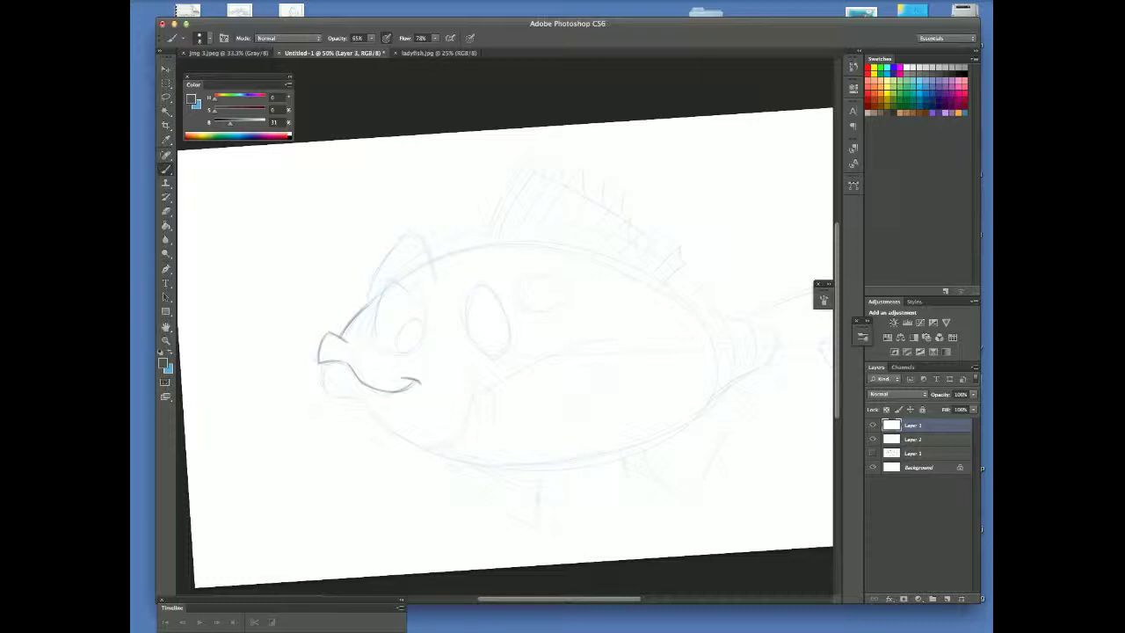
pyautogui.moveTo(323, 362)
pyautogui.mouseDown()
pyautogui.moveTo(347, 369)
pyautogui.moveTo(330, 393)
pyautogui.moveTo(422, 441)
pyautogui.mouseUp()
pyautogui.moveTo(361, 403); pyautogui.dragTo(450, 443)
pyautogui.moveTo(477, 378)
pyautogui.mouseDown()
pyautogui.moveTo(459, 437)
pyautogui.moveTo(494, 389)
pyautogui.moveTo(495, 422)
pyautogui.moveTo(478, 420)
pyautogui.moveTo(492, 390)
pyautogui.moveTo(493, 409)
pyautogui.moveTo(541, 362)
pyautogui.moveTo(640, 341)
pyautogui.mouseUp()
pyautogui.moveTo(591, 392); pyautogui.dragTo(639, 348)
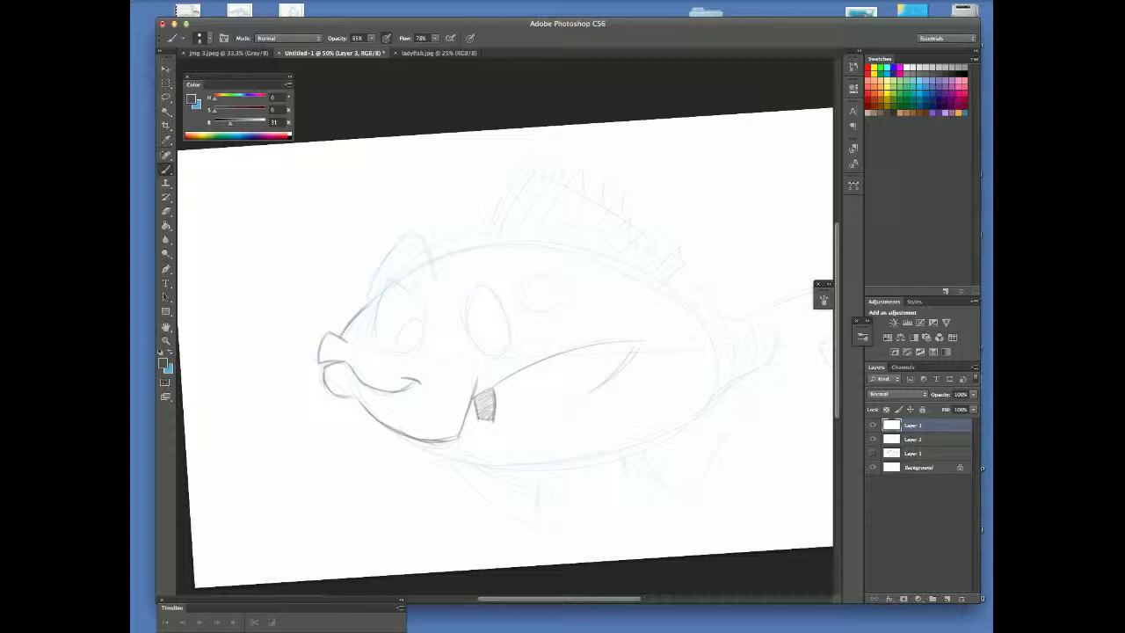
# Ink the side fin's edges, the chin stroke and the belly line toward the tail
pyautogui.moveTo(577, 400); pyautogui.dragTo(496, 422)
pyautogui.moveTo(587, 354)
pyautogui.mouseDown()
pyautogui.moveTo(517, 380)
pyautogui.moveTo(550, 378)
pyautogui.mouseUp()
pyautogui.moveTo(522, 412); pyautogui.dragTo(496, 416)
pyautogui.moveTo(423, 441)
pyautogui.mouseDown()
pyautogui.moveTo(441, 457)
pyautogui.moveTo(656, 445)
pyautogui.moveTo(764, 364)
pyautogui.moveTo(778, 336)
pyautogui.mouseUp()
pyautogui.moveTo(733, 378); pyautogui.dragTo(772, 355)
pyautogui.moveTo(675, 431); pyautogui.dragTo(725, 385)
pyautogui.moveTo(612, 462); pyautogui.dragTo(689, 419)
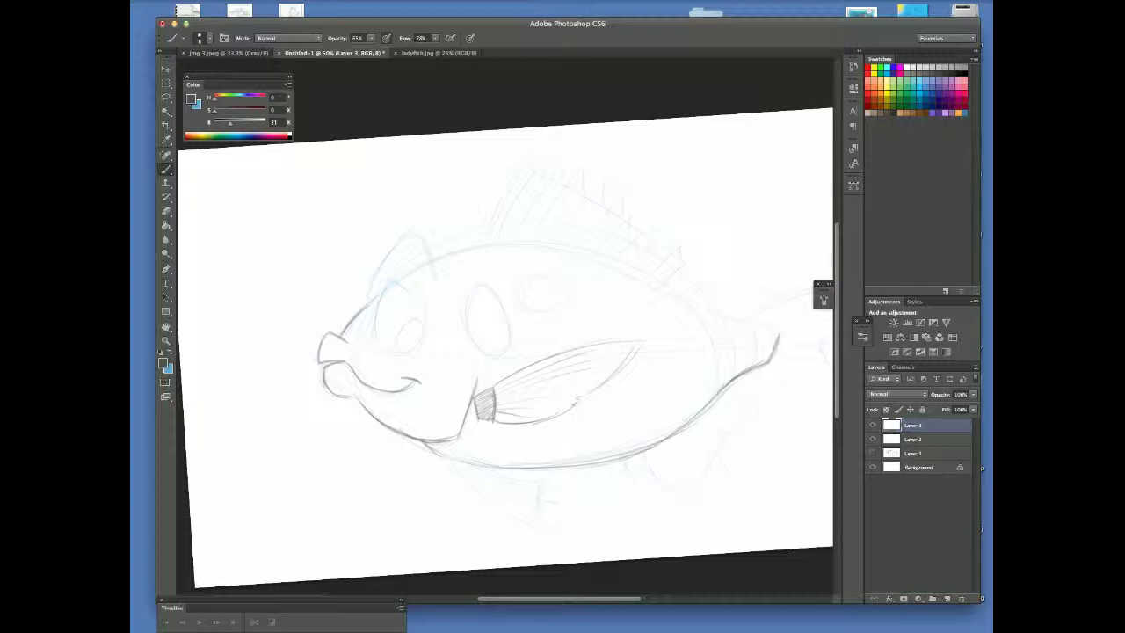
# Draw the pelvic fin with hatching and a small hatched fin under the rear belly
pyautogui.moveTo(439, 446); pyautogui.dragTo(489, 510)
pyautogui.moveTo(450, 466)
pyautogui.mouseDown()
pyautogui.moveTo(506, 517)
pyautogui.moveTo(534, 526)
pyautogui.moveTo(506, 482)
pyautogui.mouseUp()
pyautogui.moveTo(452, 445); pyautogui.dragTo(523, 483)
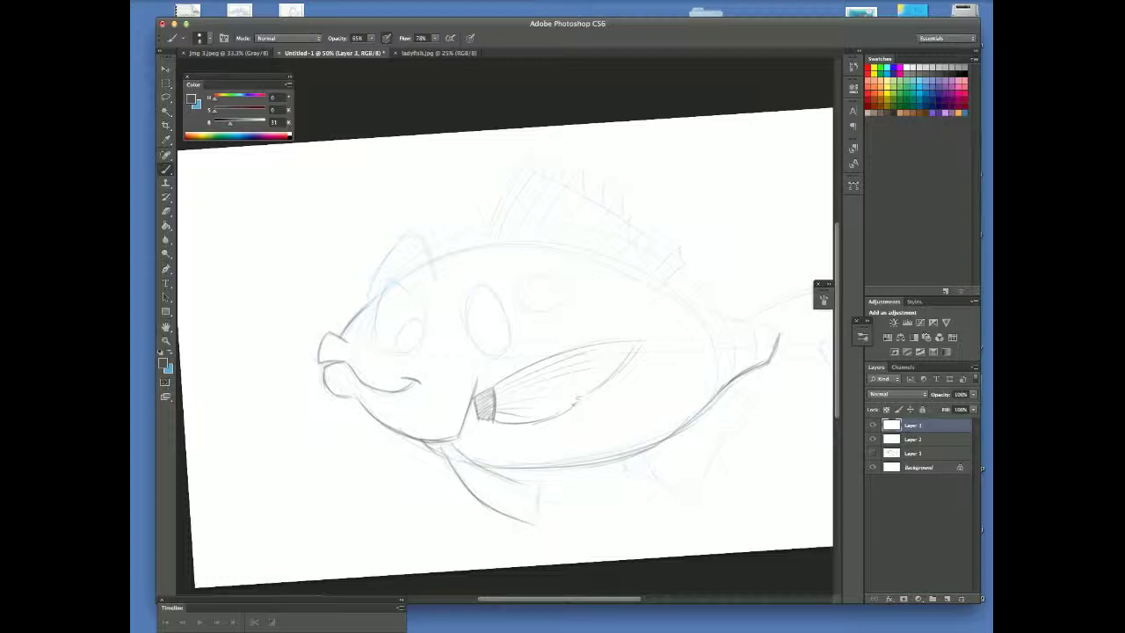
pyautogui.moveTo(460, 455)
pyautogui.mouseDown()
pyautogui.moveTo(532, 485)
pyautogui.moveTo(520, 483)
pyautogui.moveTo(538, 509)
pyautogui.mouseUp()
pyautogui.moveTo(455, 455); pyautogui.dragTo(501, 509)
pyautogui.moveTo(457, 459)
pyautogui.mouseDown()
pyautogui.moveTo(504, 500)
pyautogui.moveTo(517, 492)
pyautogui.mouseUp()
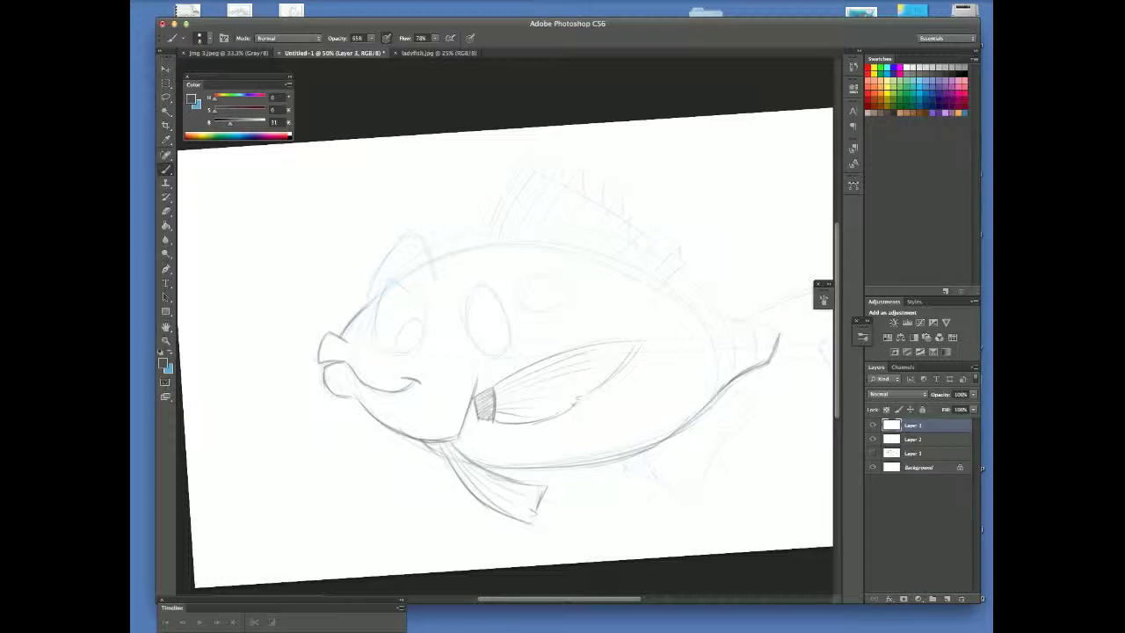
pyautogui.moveTo(623, 459)
pyautogui.mouseDown()
pyautogui.moveTo(631, 475)
pyautogui.moveTo(694, 498)
pyautogui.moveTo(721, 441)
pyautogui.moveTo(756, 407)
pyautogui.moveTo(750, 420)
pyautogui.mouseUp()
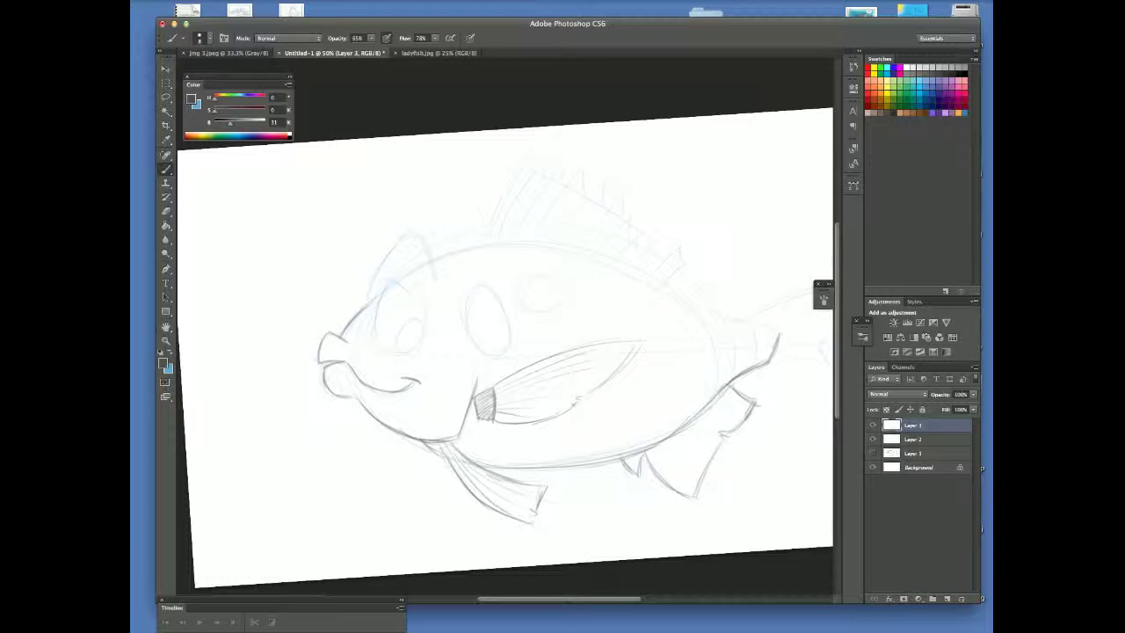
pyautogui.moveTo(673, 441)
pyautogui.mouseDown()
pyautogui.moveTo(660, 477)
pyautogui.moveTo(690, 451)
pyautogui.mouseUp()
# Draw the brow and head top, outline the large eye, and shade a dark pupil
pyautogui.moveTo(366, 302)
pyautogui.mouseDown()
pyautogui.moveTo(406, 233)
pyautogui.moveTo(422, 231)
pyautogui.moveTo(438, 285)
pyautogui.mouseUp()
pyautogui.moveTo(411, 230)
pyautogui.mouseDown()
pyautogui.moveTo(436, 287)
pyautogui.moveTo(410, 232)
pyautogui.moveTo(437, 268)
pyautogui.moveTo(421, 289)
pyautogui.moveTo(426, 326)
pyautogui.mouseUp()
pyautogui.moveTo(420, 287)
pyautogui.mouseDown()
pyautogui.moveTo(423, 337)
pyautogui.moveTo(406, 350)
pyautogui.mouseUp()
pyautogui.moveTo(385, 290)
pyautogui.mouseDown()
pyautogui.moveTo(374, 336)
pyautogui.moveTo(378, 309)
pyautogui.mouseUp()
pyautogui.moveTo(406, 262)
pyautogui.mouseDown()
pyautogui.moveTo(378, 322)
pyautogui.moveTo(392, 283)
pyautogui.moveTo(392, 352)
pyautogui.mouseUp()
pyautogui.moveTo(385, 292); pyautogui.dragTo(377, 313)
pyautogui.moveTo(415, 276)
pyautogui.mouseDown()
pyautogui.moveTo(383, 308)
pyautogui.moveTo(409, 316)
pyautogui.moveTo(397, 348)
pyautogui.moveTo(415, 354)
pyautogui.moveTo(403, 335)
pyautogui.moveTo(397, 351)
pyautogui.moveTo(416, 334)
pyautogui.moveTo(401, 334)
pyautogui.mouseUp()
pyautogui.moveTo(403, 347)
pyautogui.mouseDown()
pyautogui.moveTo(420, 325)
pyautogui.moveTo(411, 318)
pyautogui.moveTo(413, 334)
pyautogui.mouseUp()
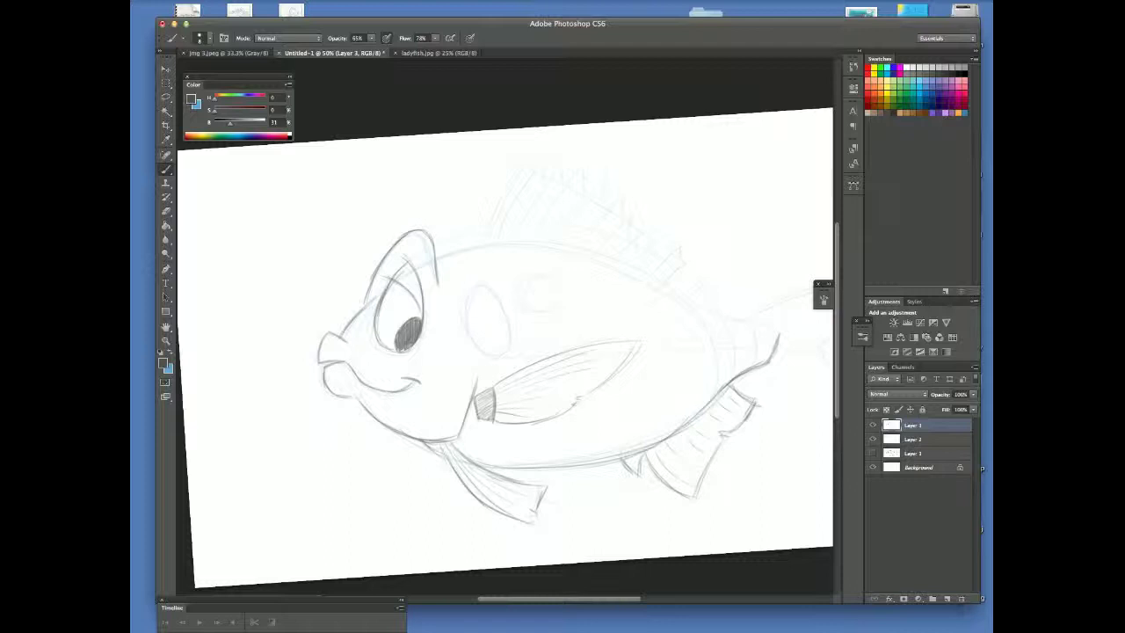
pyautogui.hscroll(2, 506, 351)
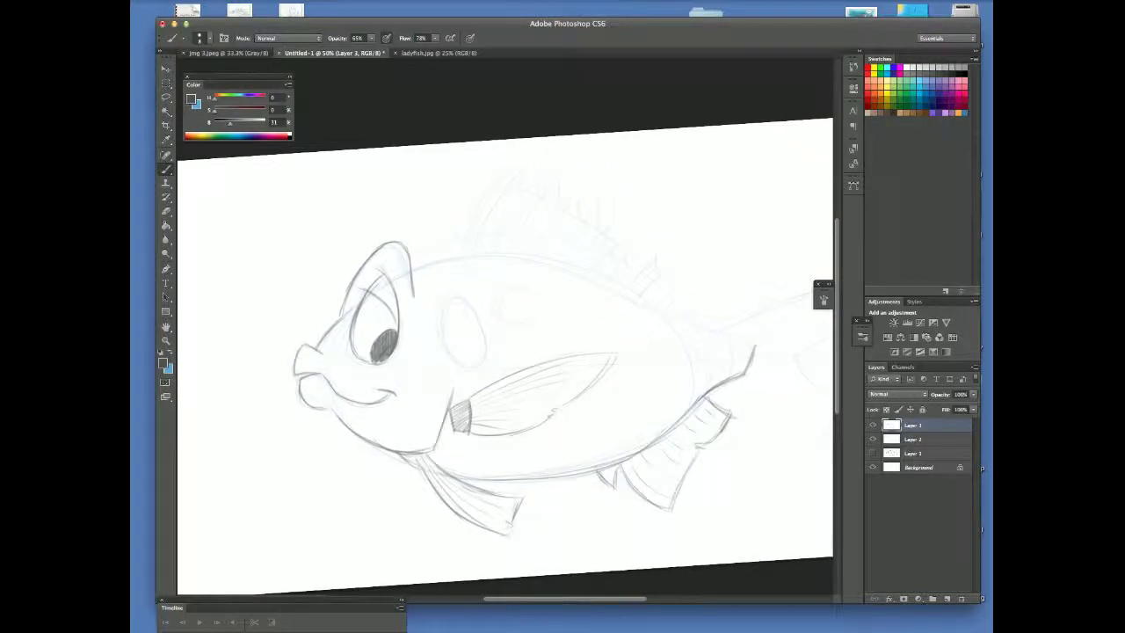
# Rotate the view, draw the back outline up to its peak, and add two oval spots
pyautogui.moveTo(615, 264); pyautogui.dragTo(562, 193)
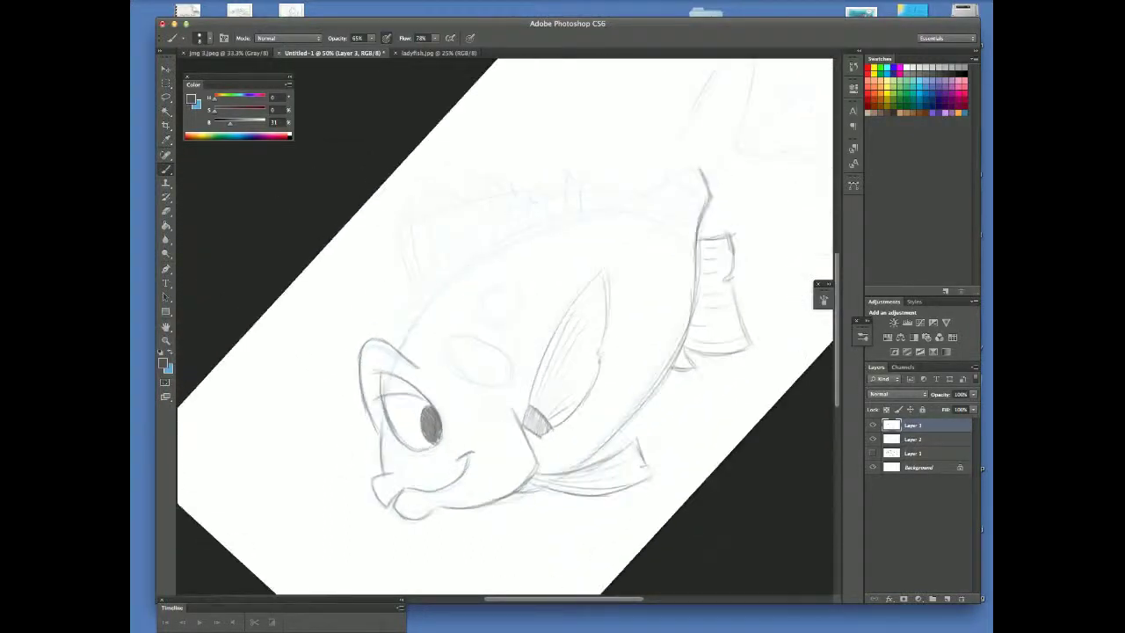
pyautogui.moveTo(402, 341); pyautogui.dragTo(448, 283)
pyautogui.moveTo(402, 341); pyautogui.dragTo(478, 261)
pyautogui.moveTo(430, 293); pyautogui.dragTo(638, 195)
pyautogui.moveTo(571, 220); pyautogui.dragTo(695, 169)
pyautogui.moveTo(633, 199); pyautogui.dragTo(689, 171)
pyautogui.moveTo(504, 249); pyautogui.dragTo(563, 225)
pyautogui.moveTo(404, 343)
pyautogui.mouseDown()
pyautogui.moveTo(448, 280)
pyautogui.moveTo(416, 323)
pyautogui.mouseUp()
pyautogui.moveTo(499, 323)
pyautogui.mouseDown()
pyautogui.moveTo(477, 299)
pyautogui.moveTo(524, 305)
pyautogui.moveTo(448, 362)
pyautogui.moveTo(506, 387)
pyautogui.mouseUp()
pyautogui.moveTo(465, 332)
pyautogui.mouseDown()
pyautogui.moveTo(514, 371)
pyautogui.moveTo(444, 372)
pyautogui.mouseUp()
# Draw the dorsal fin's front edge and a row of curved spines along the back
pyautogui.moveTo(562, 219); pyautogui.dragTo(602, 254)
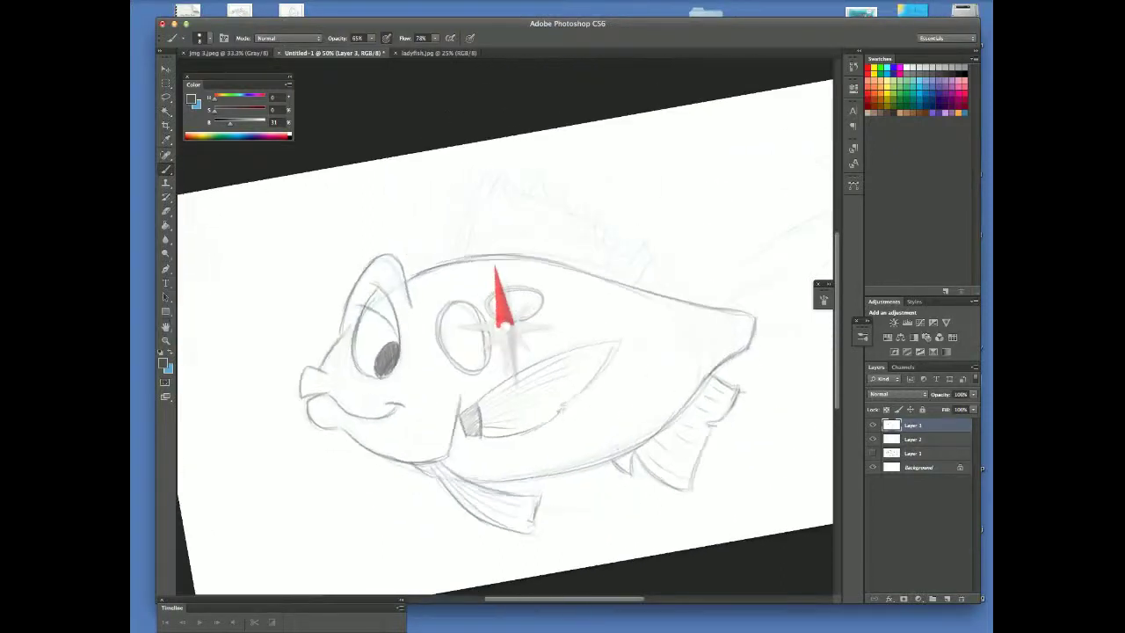
pyautogui.moveTo(444, 253)
pyautogui.mouseDown()
pyautogui.moveTo(468, 177)
pyautogui.moveTo(462, 246)
pyautogui.moveTo(460, 235)
pyautogui.mouseUp()
pyautogui.moveTo(497, 164)
pyautogui.mouseDown()
pyautogui.moveTo(466, 225)
pyautogui.moveTo(475, 253)
pyautogui.mouseUp()
pyautogui.moveTo(495, 188); pyautogui.dragTo(474, 260)
pyautogui.moveTo(495, 189)
pyautogui.mouseDown()
pyautogui.moveTo(483, 221)
pyautogui.moveTo(498, 239)
pyautogui.mouseUp()
pyautogui.moveTo(526, 171); pyautogui.dragTo(494, 255)
pyautogui.moveTo(550, 179)
pyautogui.mouseDown()
pyautogui.moveTo(516, 251)
pyautogui.moveTo(519, 239)
pyautogui.moveTo(538, 251)
pyautogui.moveTo(543, 230)
pyautogui.moveTo(563, 239)
pyautogui.mouseUp()
pyautogui.moveTo(552, 216); pyautogui.dragTo(538, 253)
pyautogui.moveTo(586, 210); pyautogui.dragTo(556, 257)
pyautogui.moveTo(597, 222)
pyautogui.mouseDown()
pyautogui.moveTo(572, 263)
pyautogui.moveTo(594, 267)
pyautogui.mouseUp()
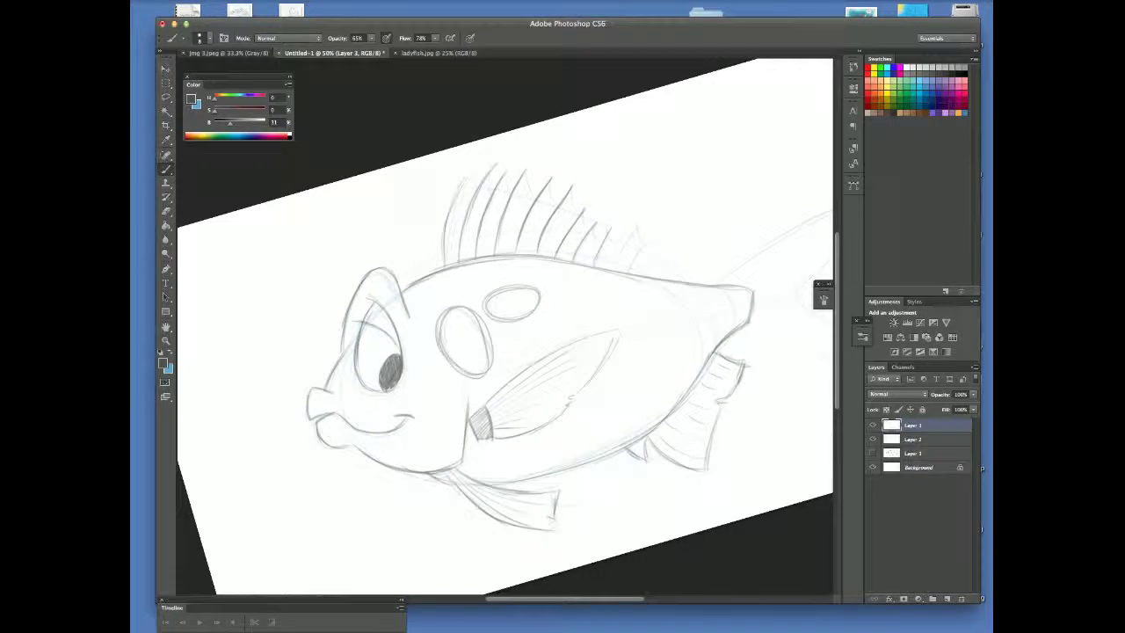
pyautogui.moveTo(636, 230)
pyautogui.mouseDown()
pyautogui.moveTo(613, 265)
pyautogui.moveTo(633, 265)
pyautogui.mouseUp()
pyautogui.moveTo(472, 171)
pyautogui.mouseDown()
pyautogui.moveTo(490, 197)
pyautogui.moveTo(572, 215)
pyautogui.moveTo(593, 244)
pyautogui.moveTo(635, 239)
pyautogui.mouseUp()
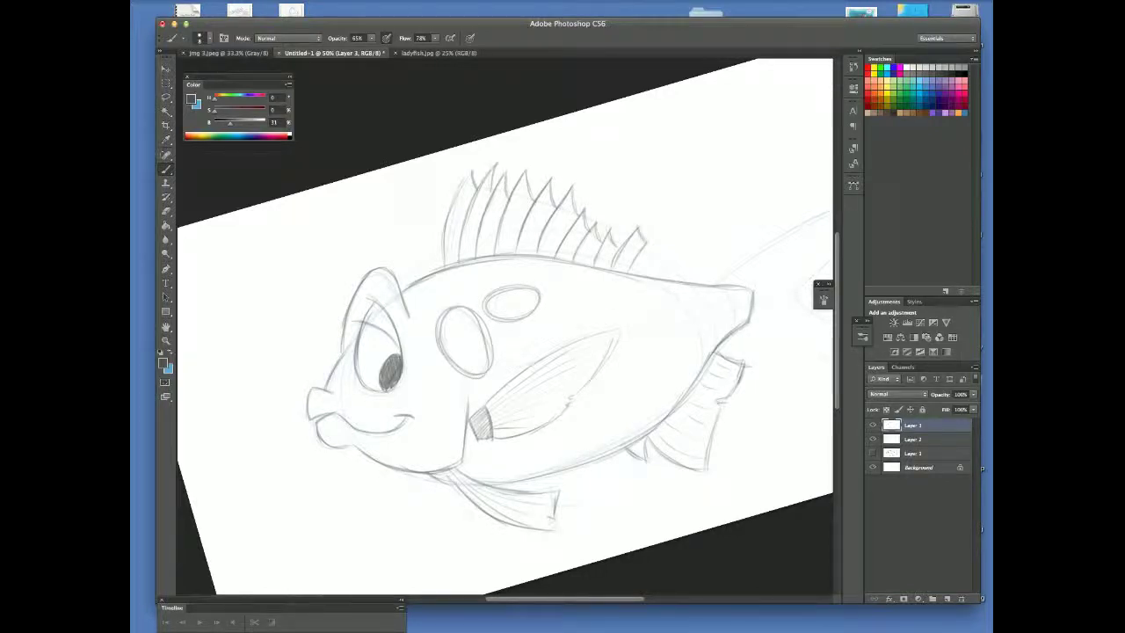
# Draw the forked tail's upper edge, lower lobe, notch and ray lines, then zoom out
pyautogui.hscroll(10, 505, 327)
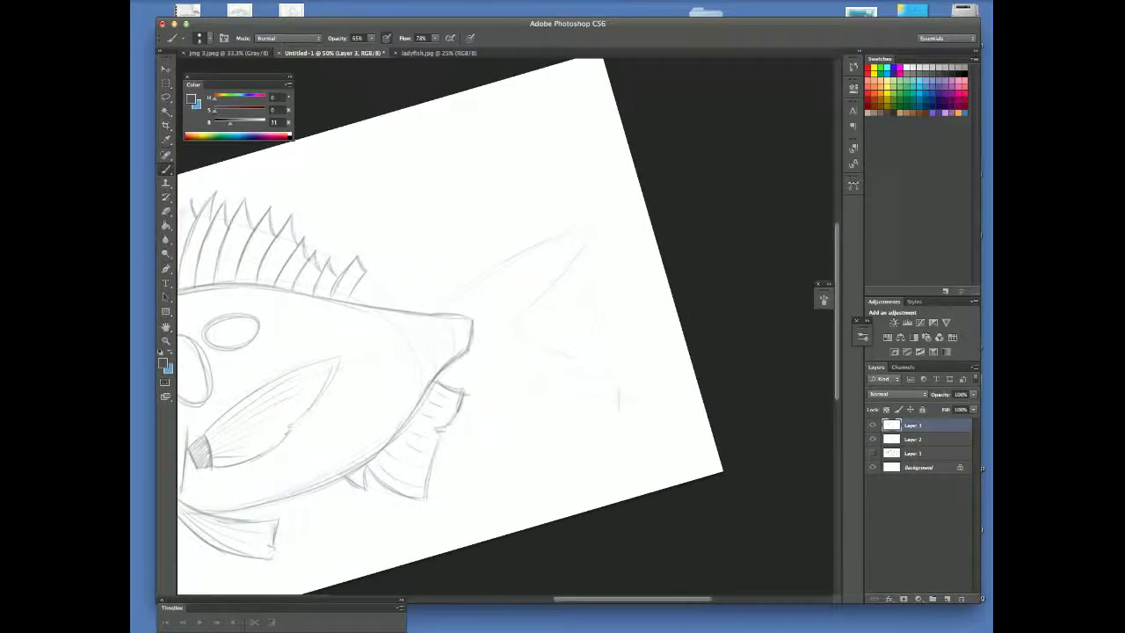
pyautogui.moveTo(444, 305)
pyautogui.mouseDown()
pyautogui.moveTo(577, 227)
pyautogui.moveTo(571, 268)
pyautogui.moveTo(514, 327)
pyautogui.mouseUp()
pyautogui.moveTo(568, 272); pyautogui.dragTo(517, 322)
pyautogui.moveTo(507, 379); pyautogui.dragTo(545, 392)
pyautogui.moveTo(468, 360); pyautogui.dragTo(612, 400)
pyautogui.moveTo(536, 389); pyautogui.dragTo(598, 399)
pyautogui.moveTo(511, 320); pyautogui.dragTo(631, 401)
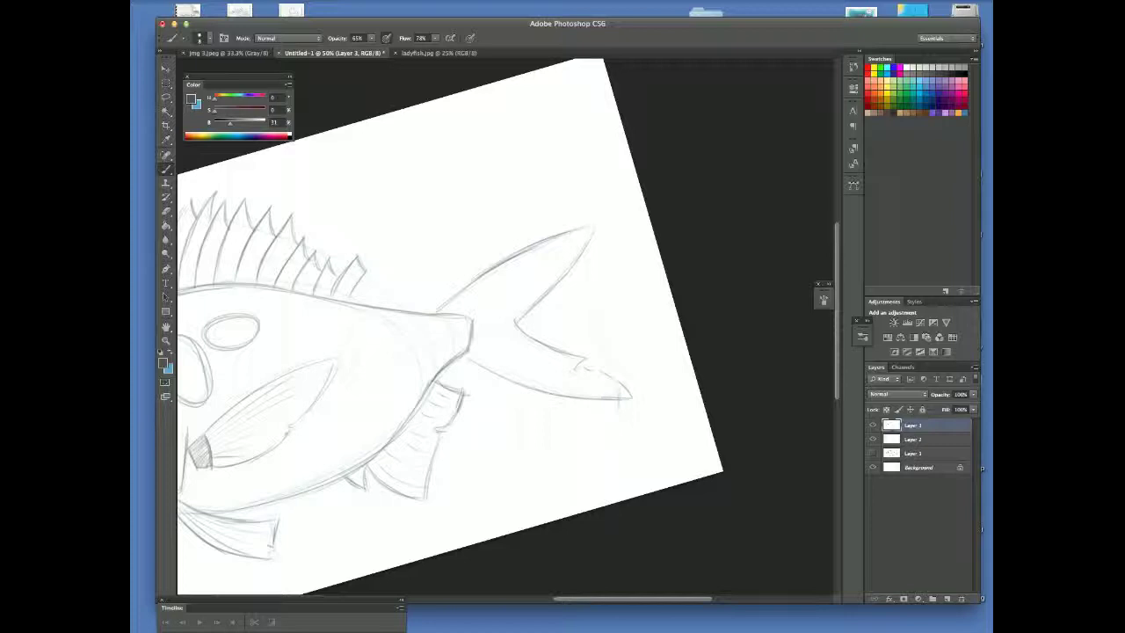
pyautogui.moveTo(480, 297)
pyautogui.mouseDown()
pyautogui.moveTo(504, 282)
pyautogui.moveTo(532, 284)
pyautogui.mouseUp()
pyautogui.moveTo(526, 374); pyautogui.dragTo(575, 385)
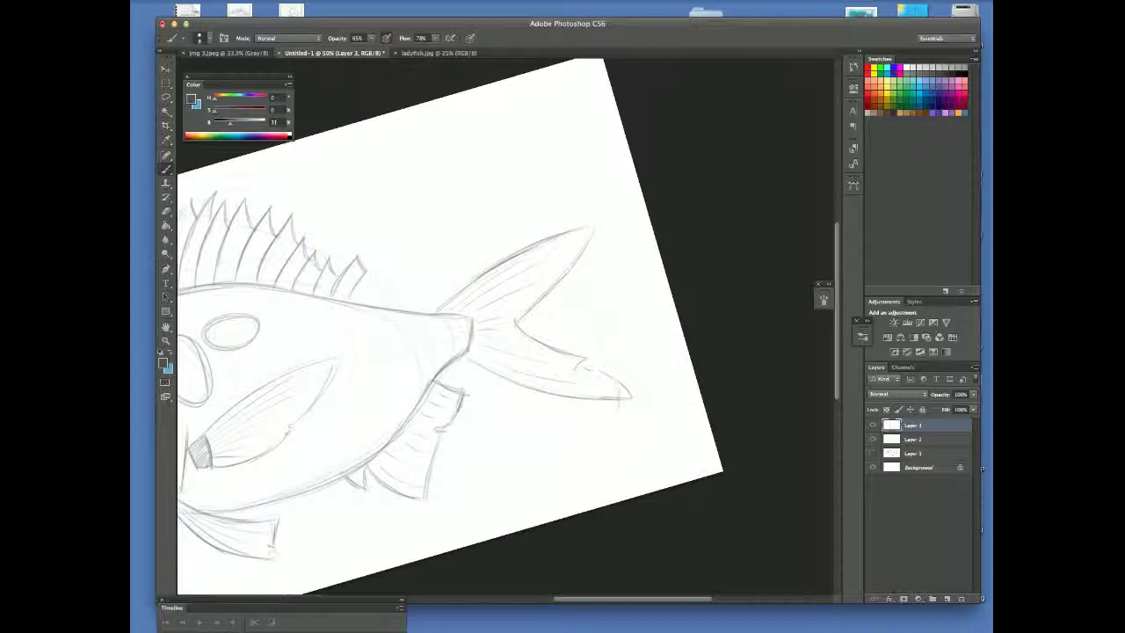
pyautogui.hotkey('ctrl', '-')
pyautogui.moveTo(615, 220); pyautogui.dragTo(633, 264)
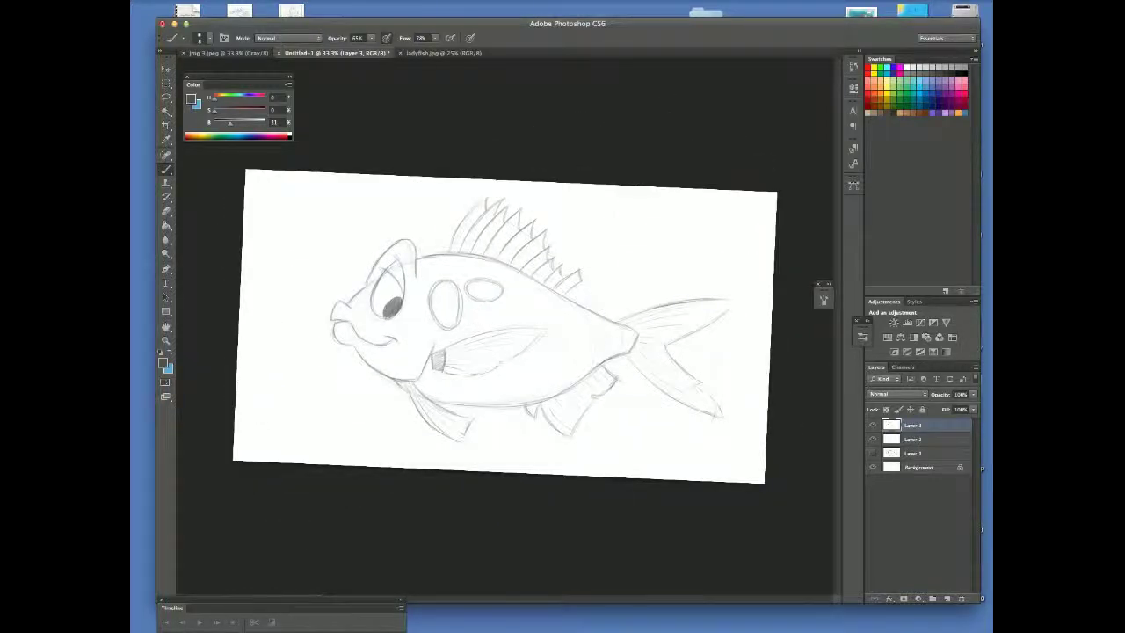
# Write a signature with the year 2012 and a small smiley below the tail
pyautogui.moveTo(615, 433)
pyautogui.mouseDown()
pyautogui.moveTo(642, 439)
pyautogui.moveTo(671, 395)
pyautogui.moveTo(654, 459)
pyautogui.moveTo(689, 440)
pyautogui.moveTo(679, 467)
pyautogui.moveTo(710, 452)
pyautogui.moveTo(729, 471)
pyautogui.moveTo(747, 455)
pyautogui.mouseUp()
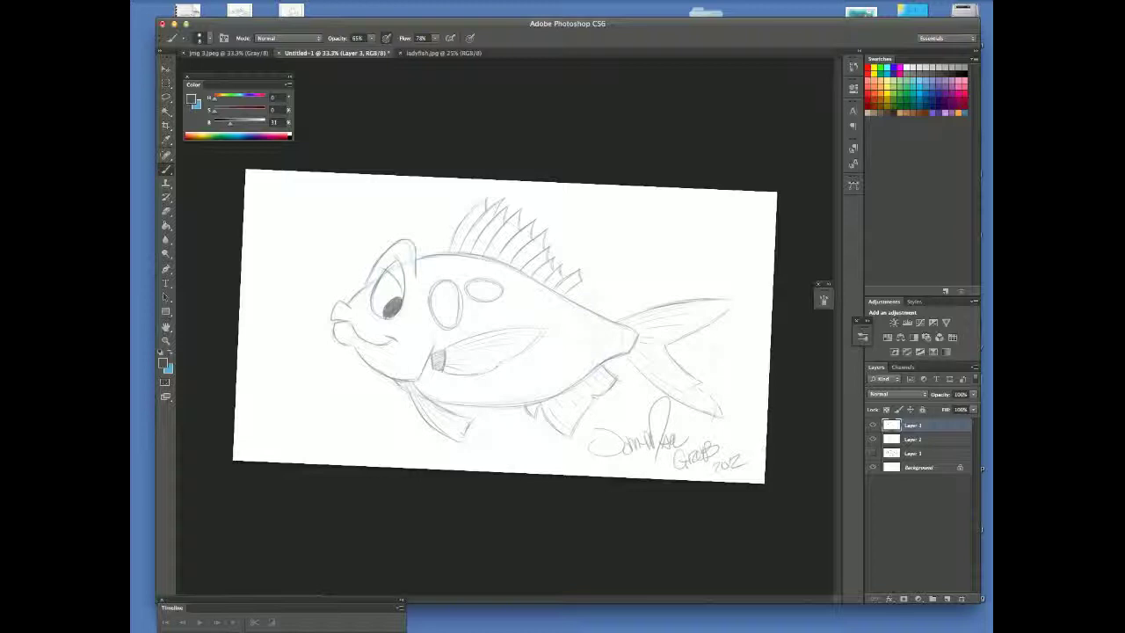
pyautogui.moveTo(615, 468); pyautogui.dragTo(630, 472)
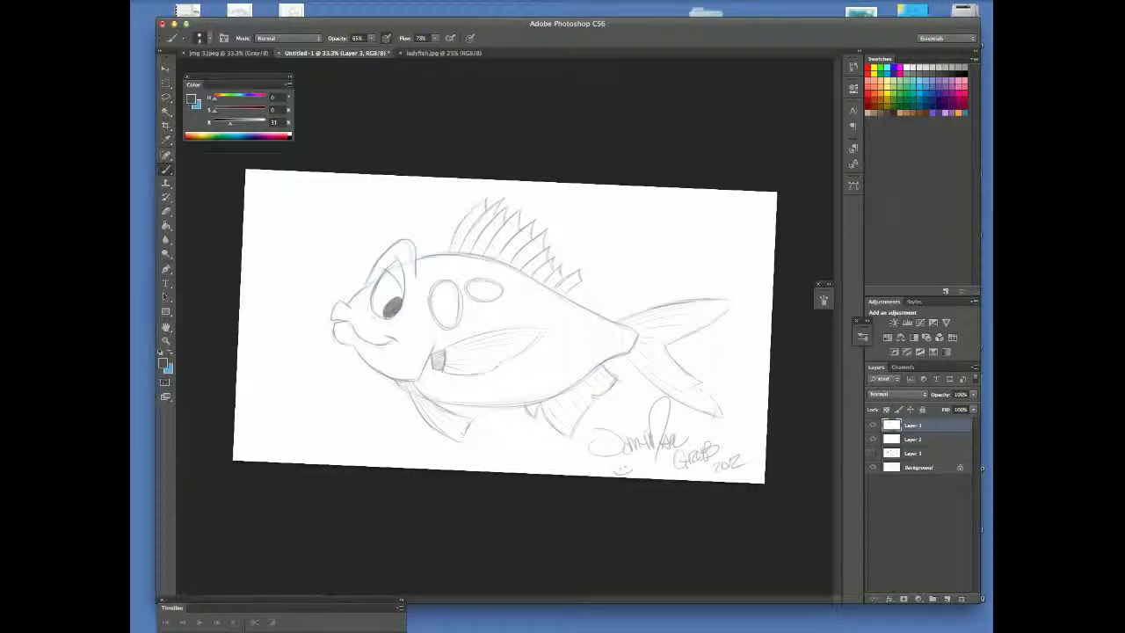